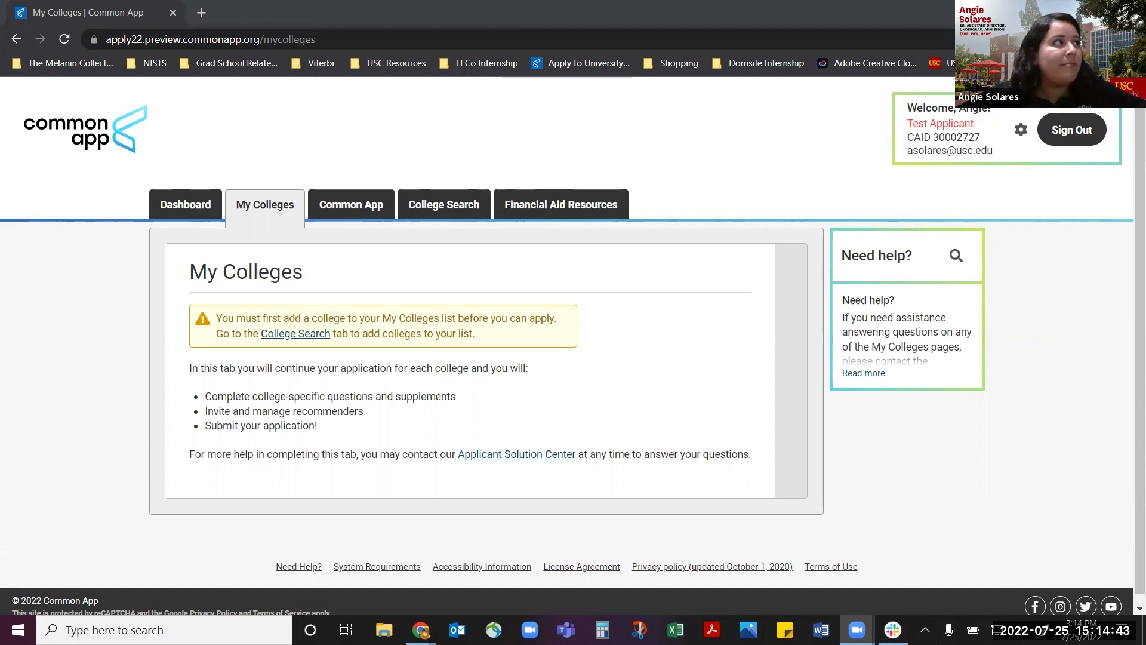
Search Common App's College Search for 'usc'.
click(604, 318)
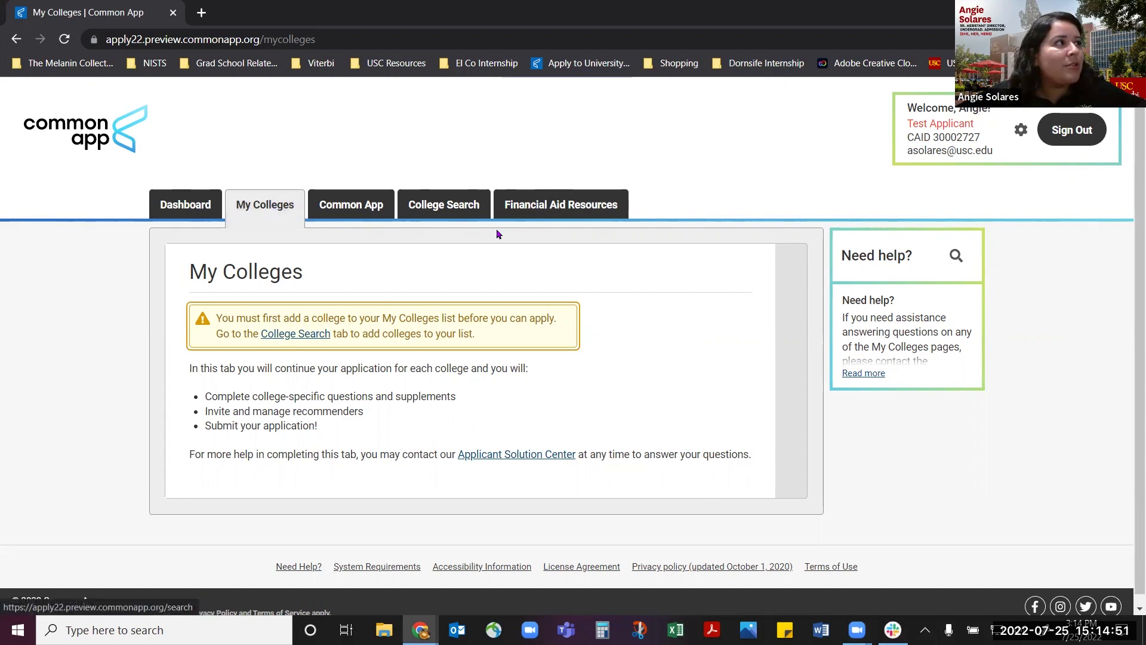
click(454, 217)
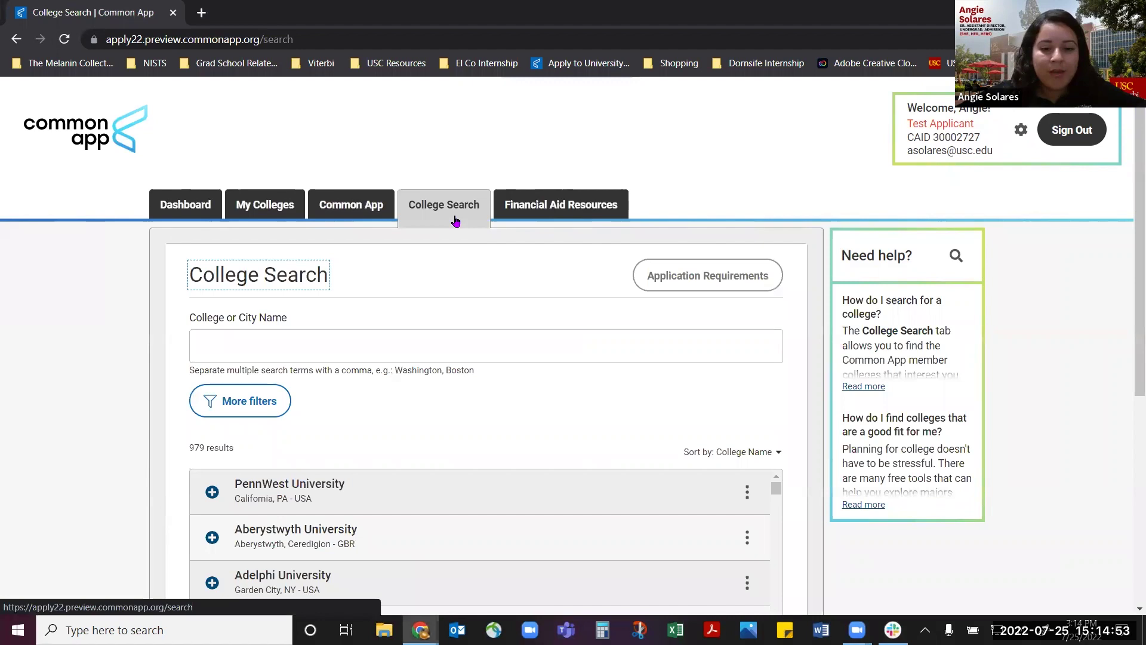
click(382, 344)
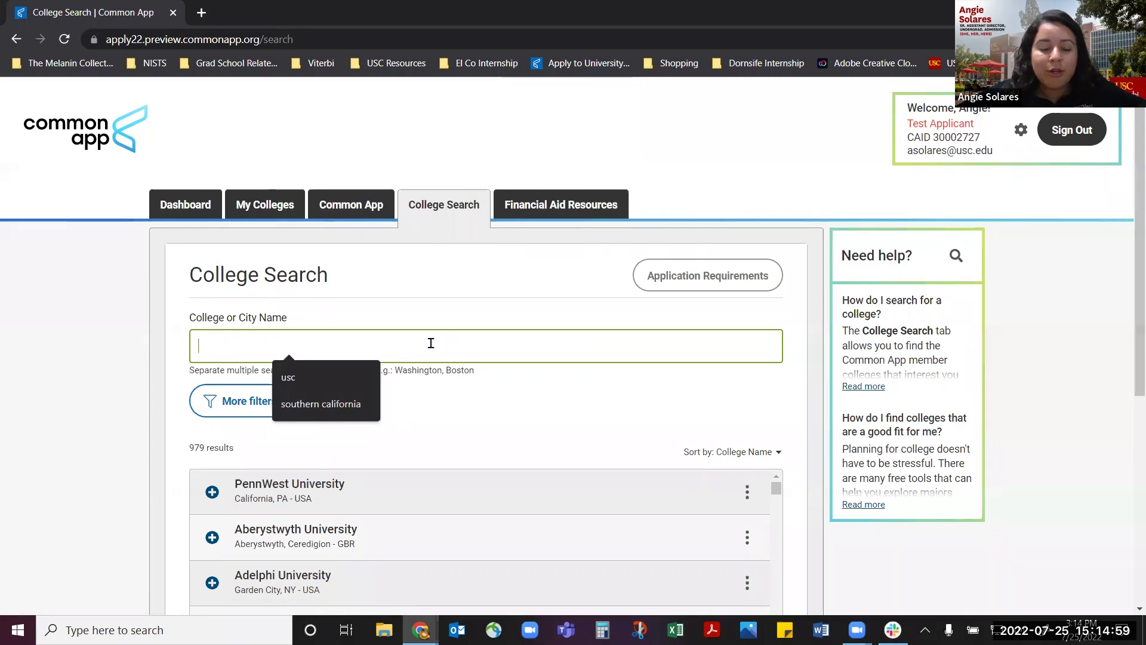
click(336, 390)
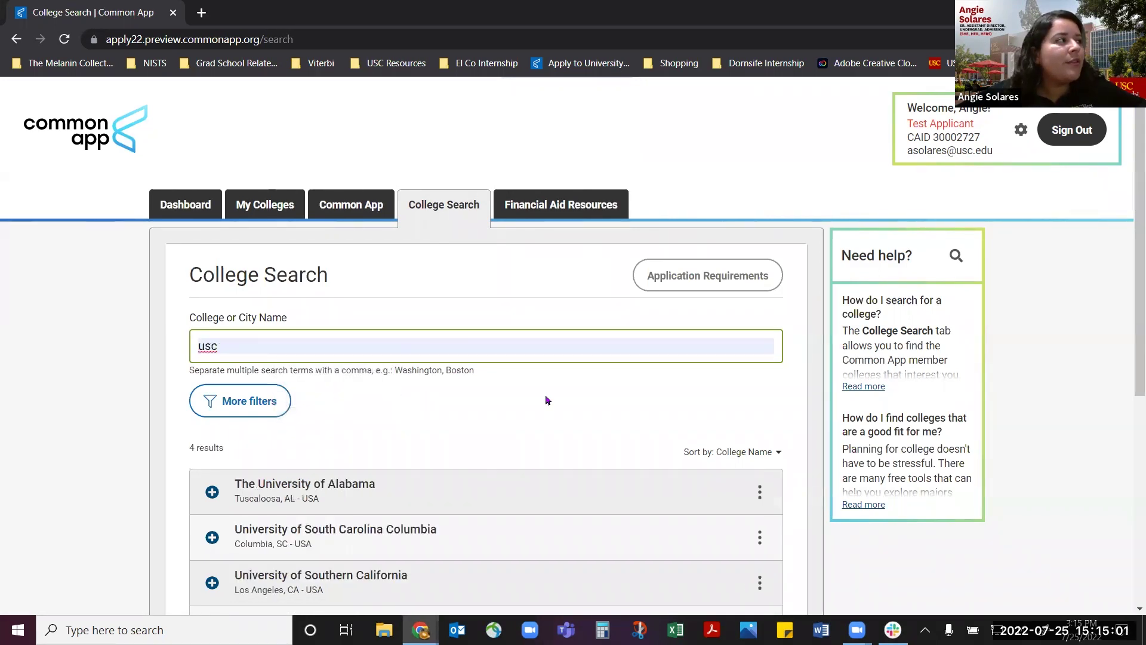
Add University of Southern California and view it in the My Colleges list.
scroll(594, 428, down, 1)
scroll(595, 428, down, 1)
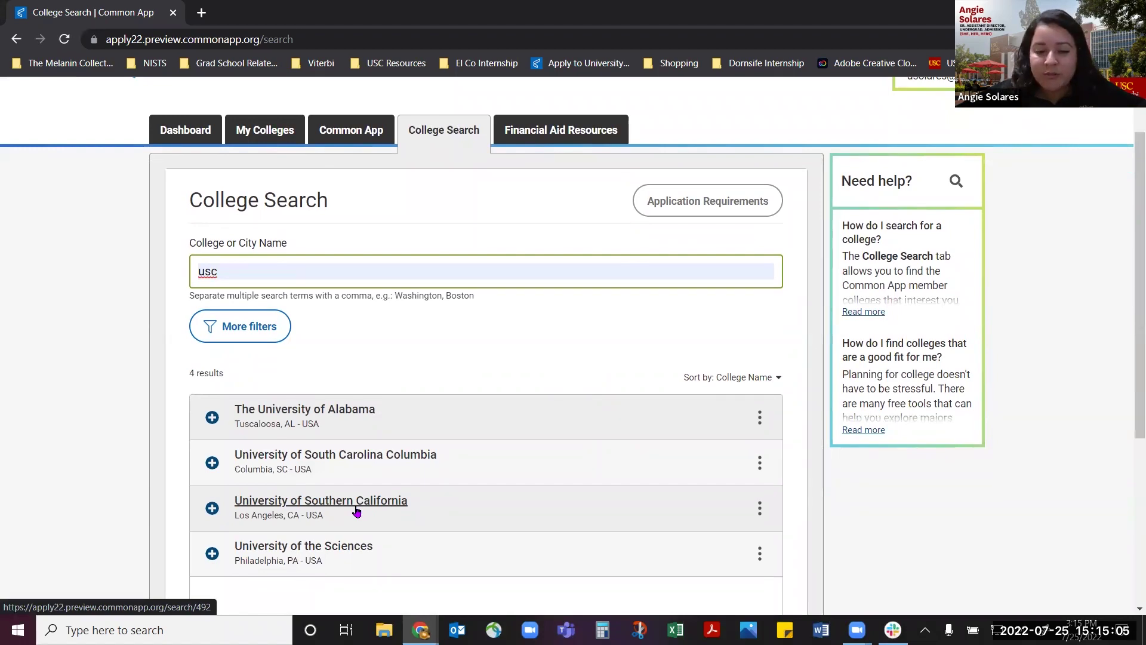
click(212, 512)
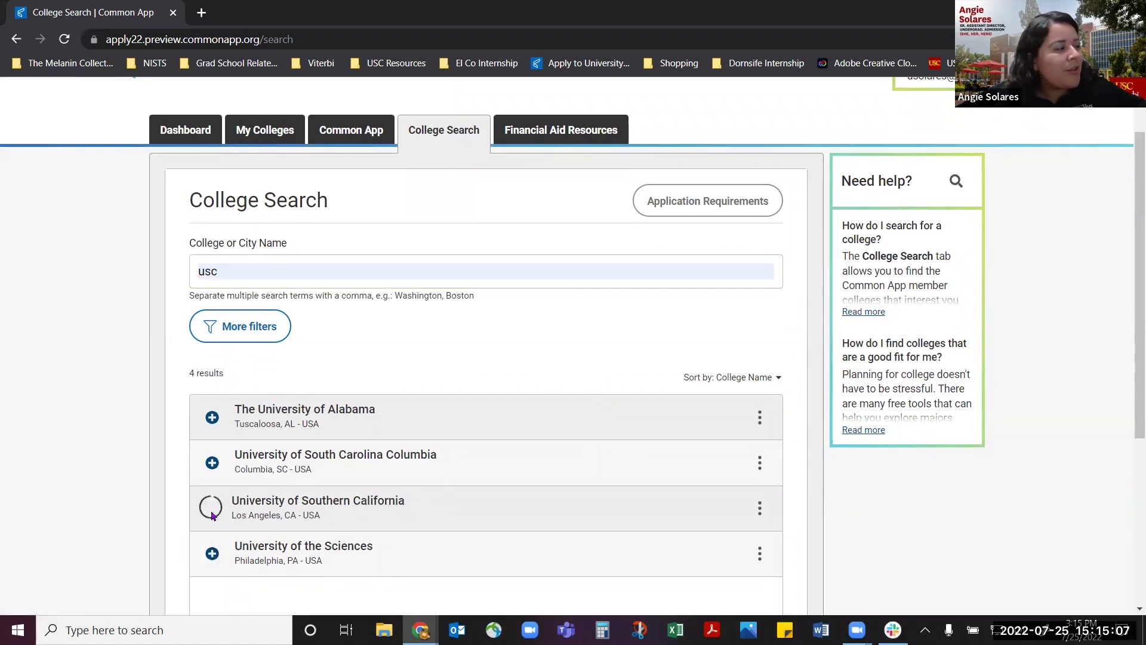
click(276, 136)
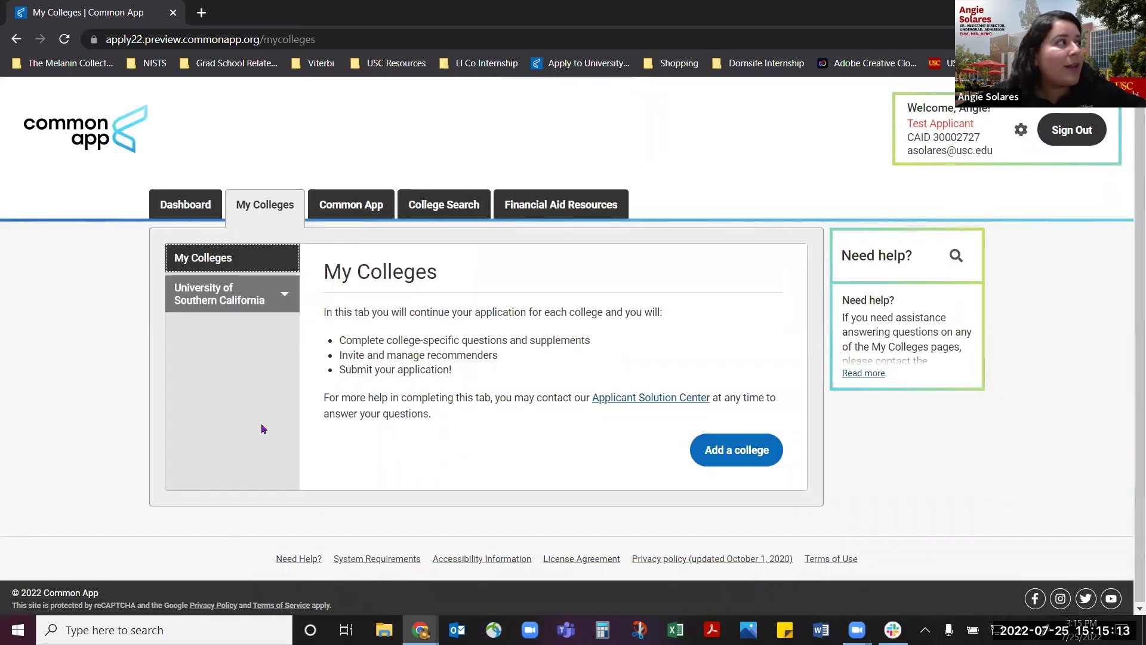
Open University of Southern California's Questions page.
click(289, 308)
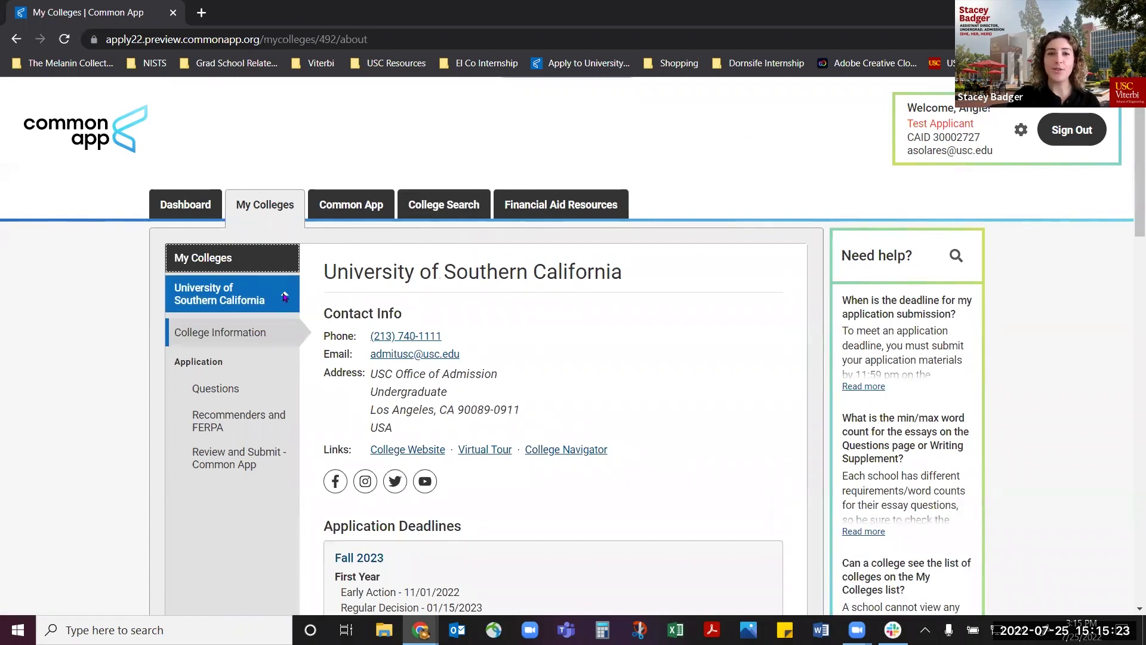
click(254, 397)
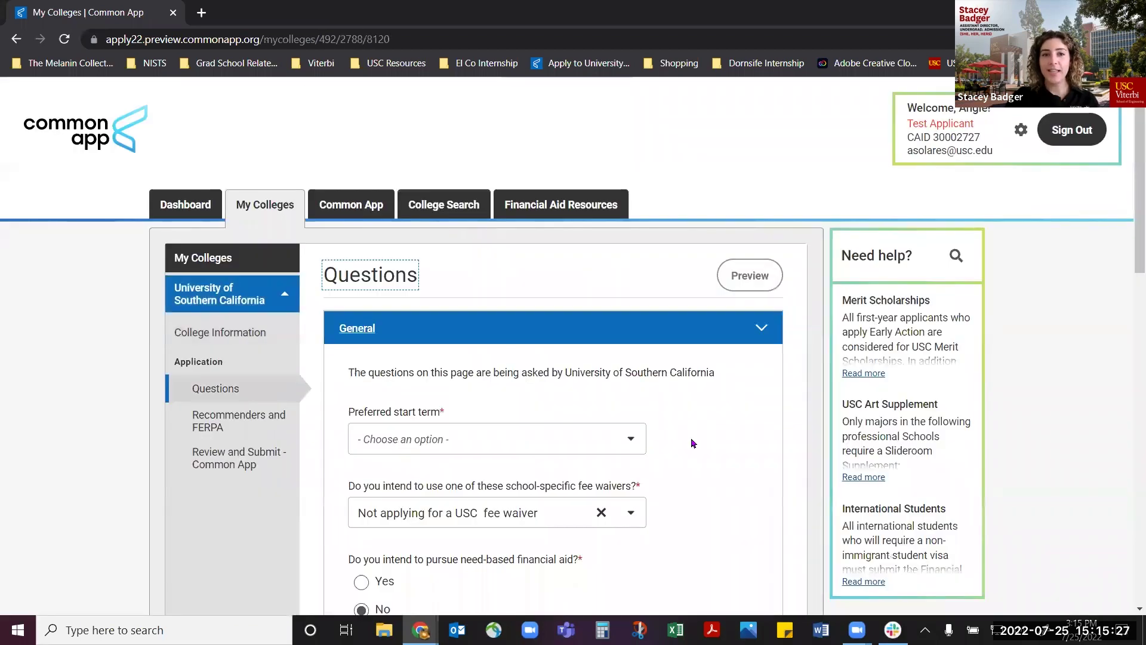
scroll(692, 442, down, 1)
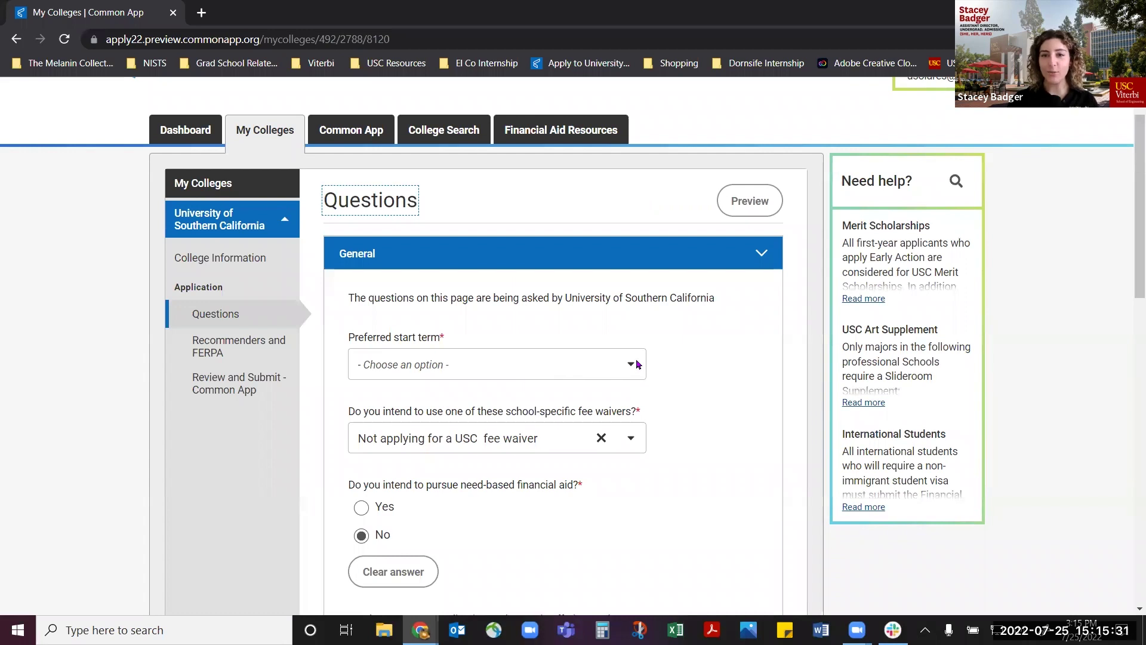
Set preferred start term to Fall 2022 and admission plan to Early Action.
click(578, 378)
click(448, 397)
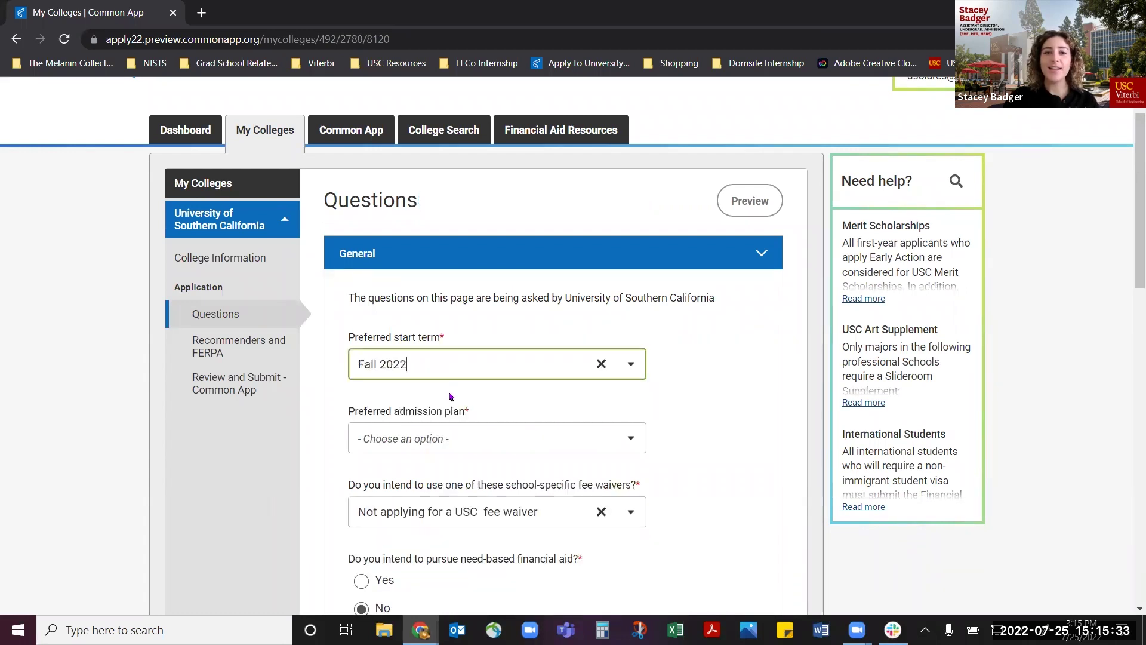
click(589, 453)
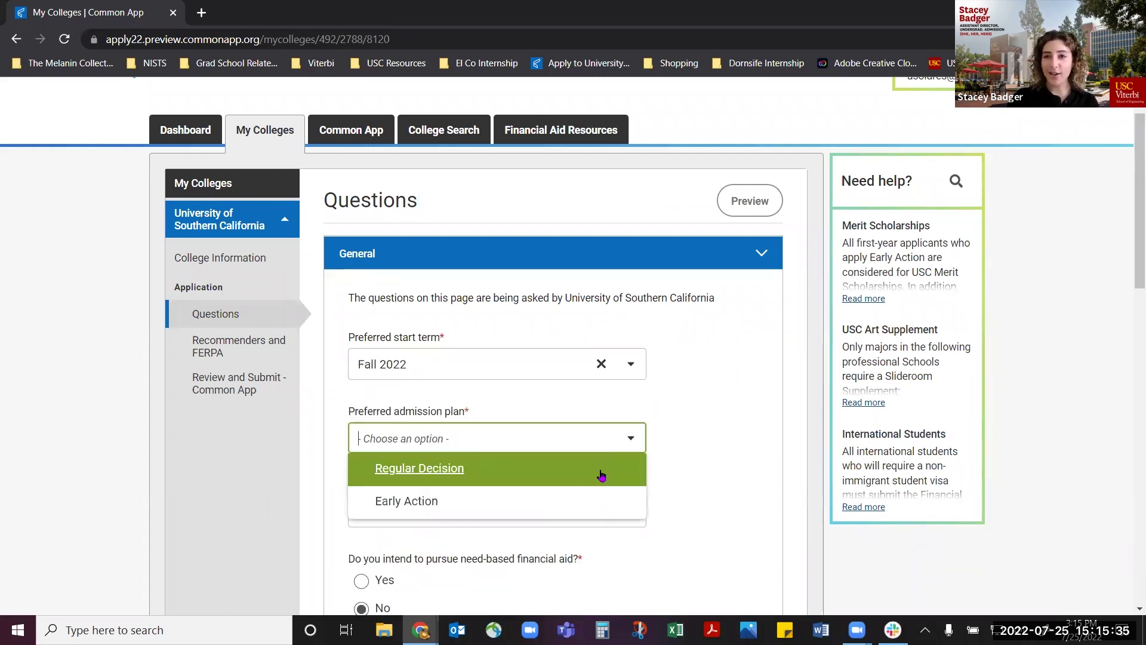
click(511, 498)
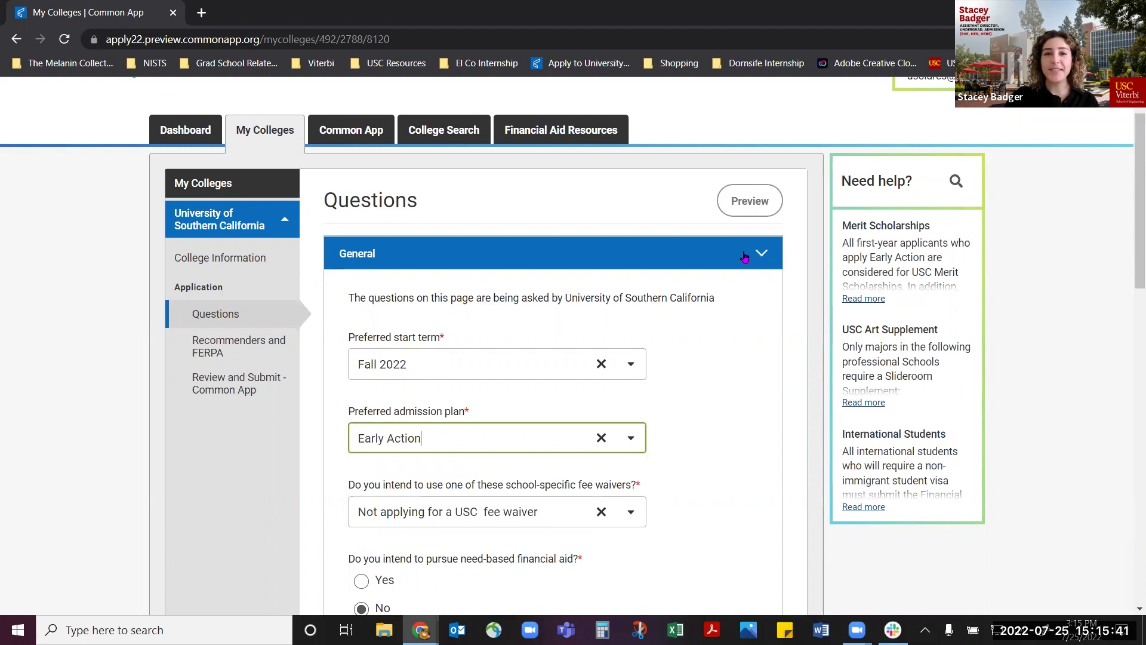
scroll(773, 425, down, 11)
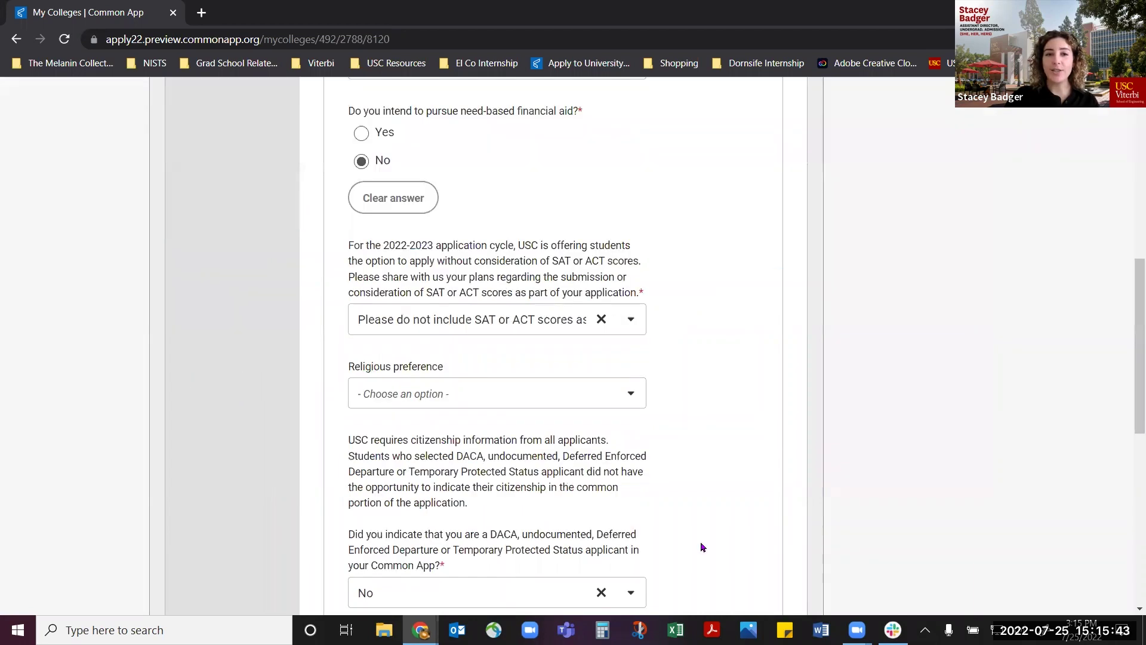
Save General, then set first-choice major to VSE Computer Engineering and Computer Science and continue.
click(728, 525)
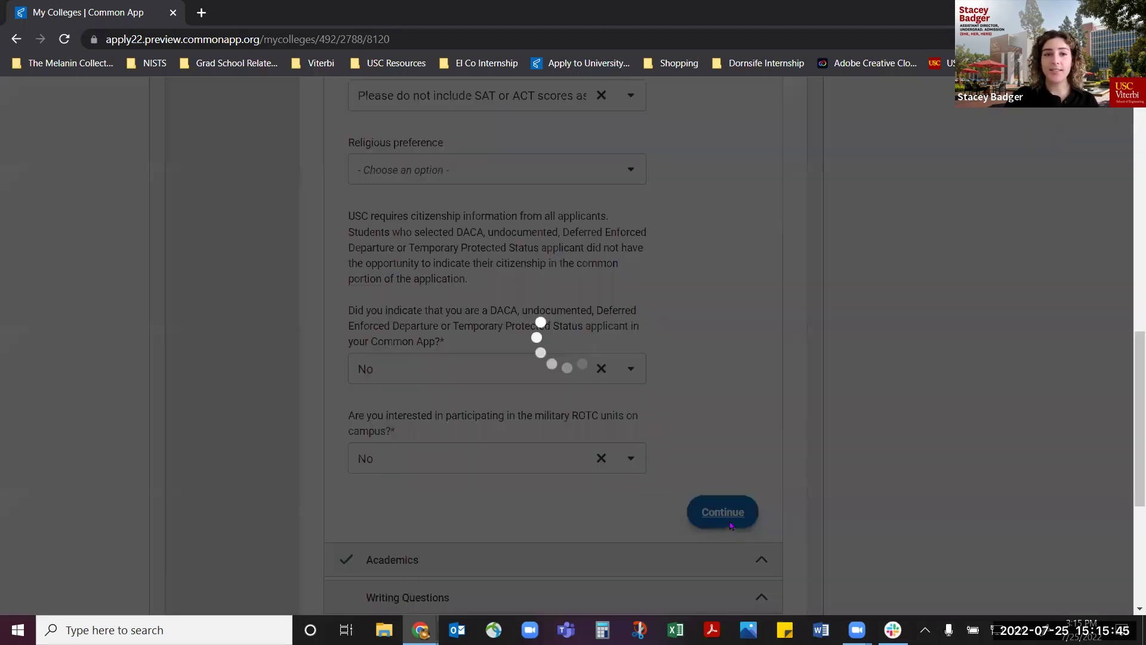
scroll(631, 365, down, 1)
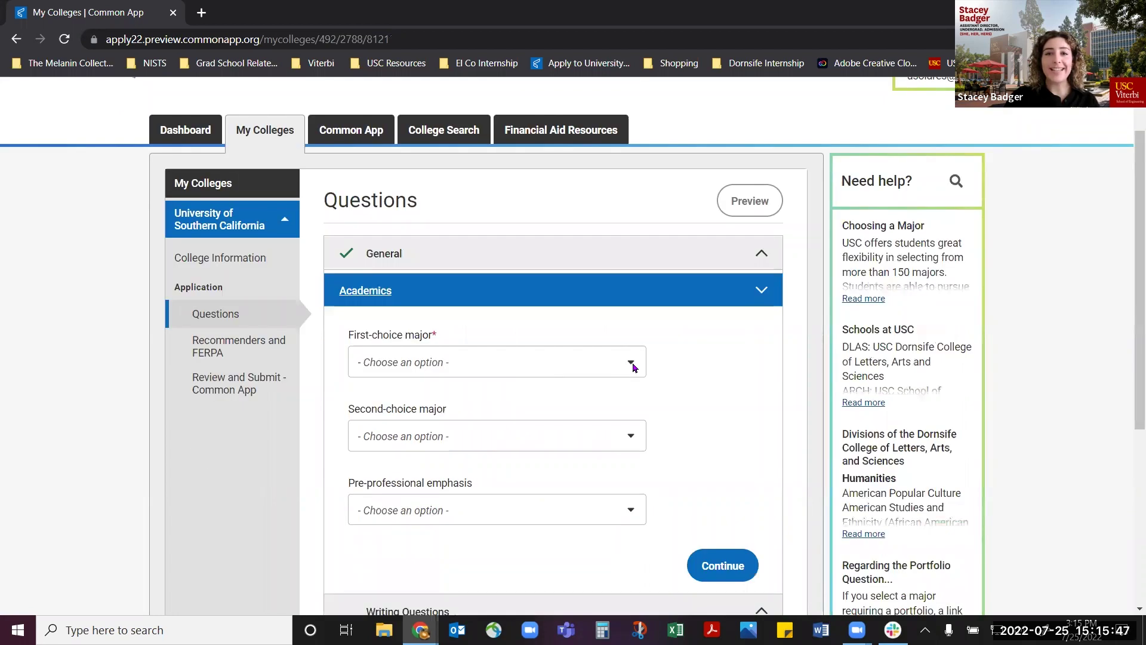
click(631, 364)
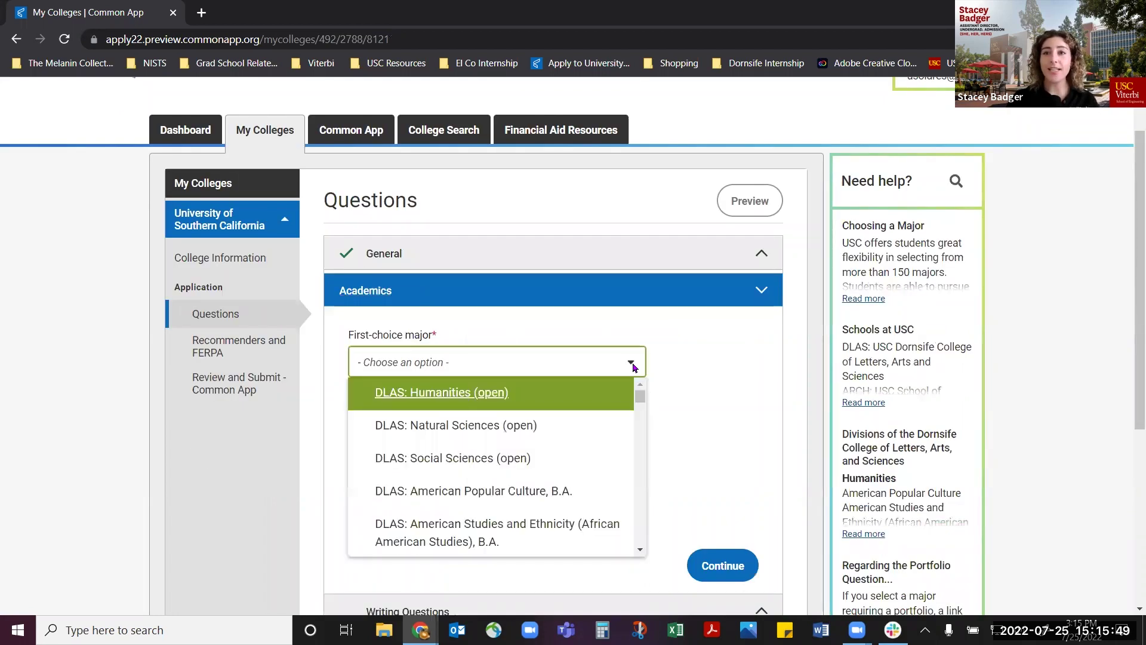
text(vse)
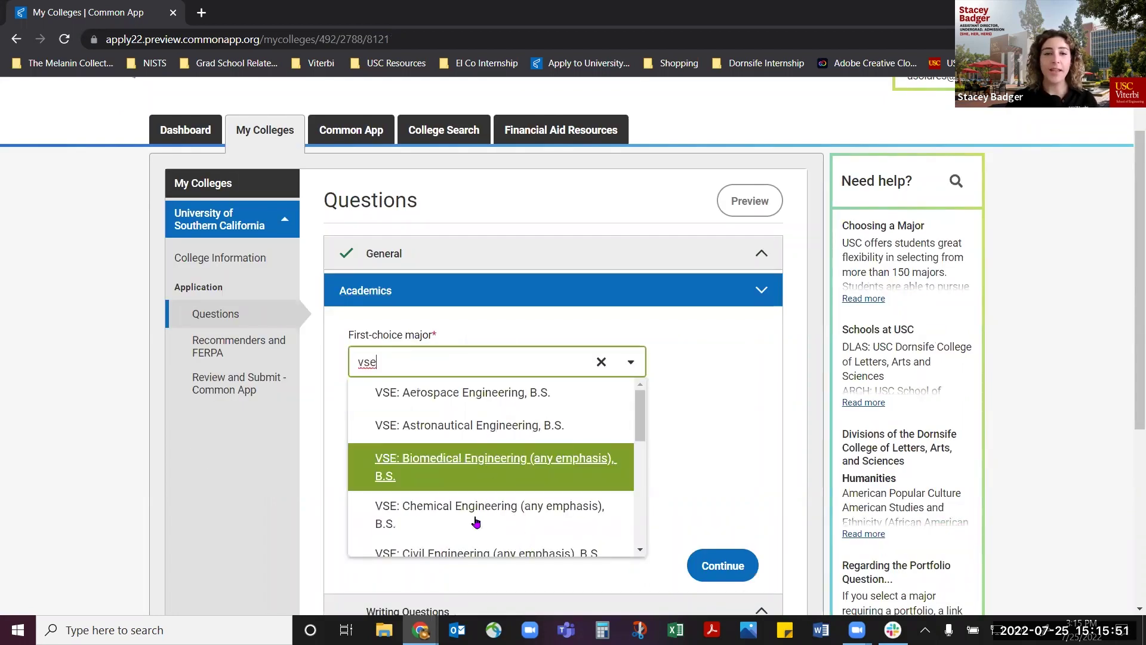
scroll(475, 522, down, 1)
key(Down)
key(Return)
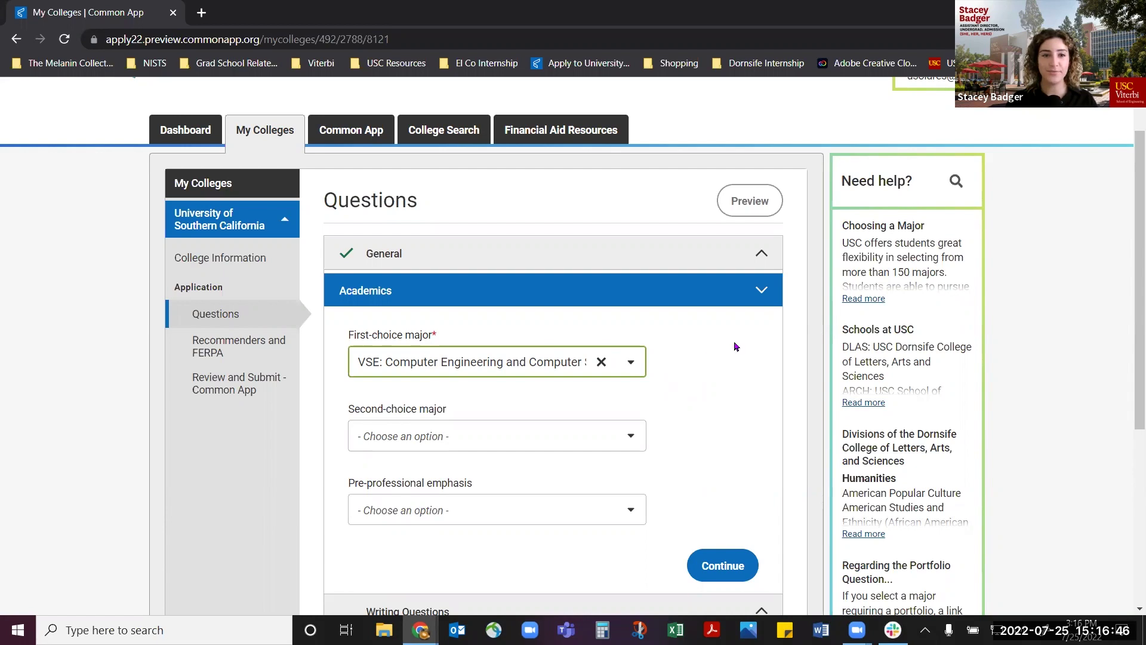
click(740, 572)
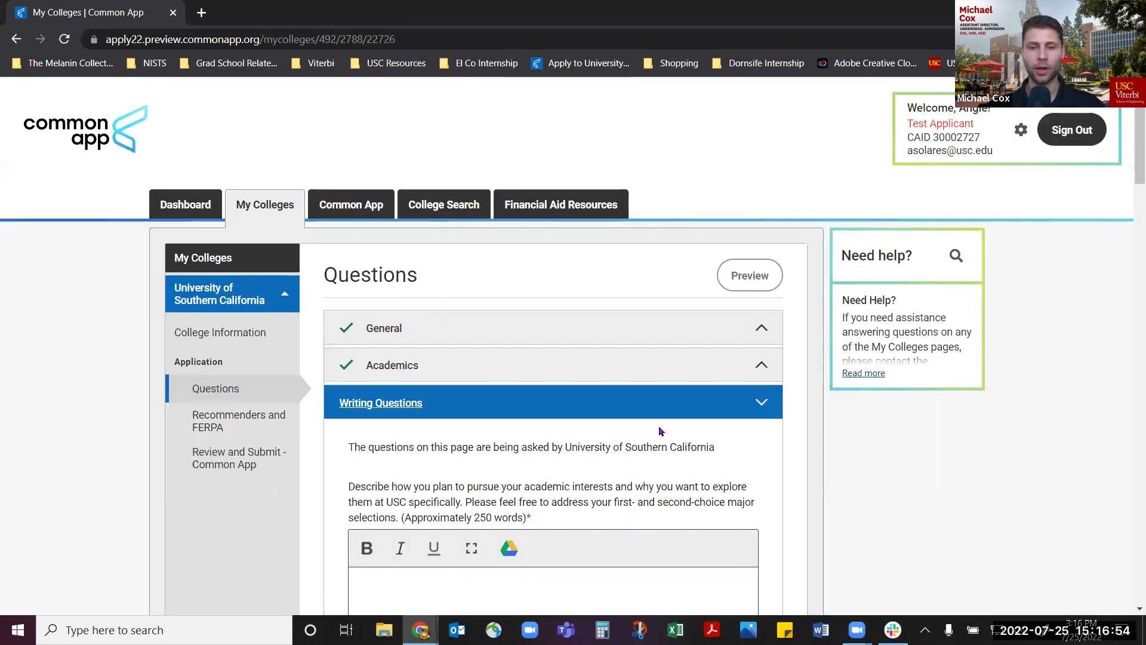
Read through the USC Writing Questions prompts, then reopen the Academics section.
scroll(725, 461, down, 1)
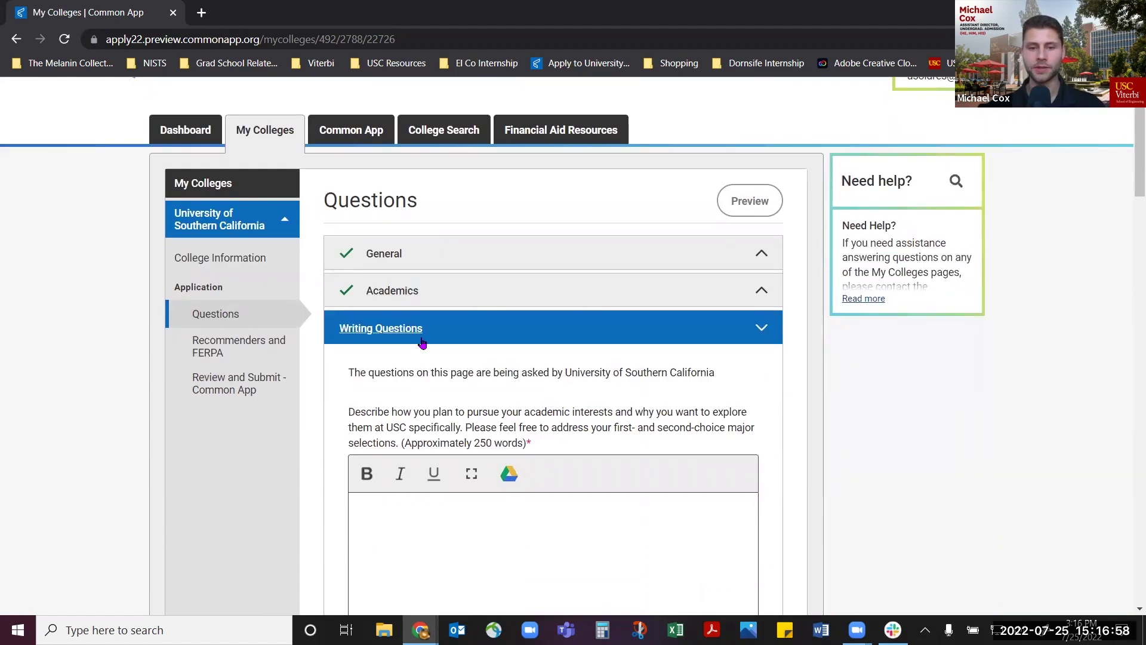
scroll(657, 445, down, 4)
scroll(663, 462, down, 20)
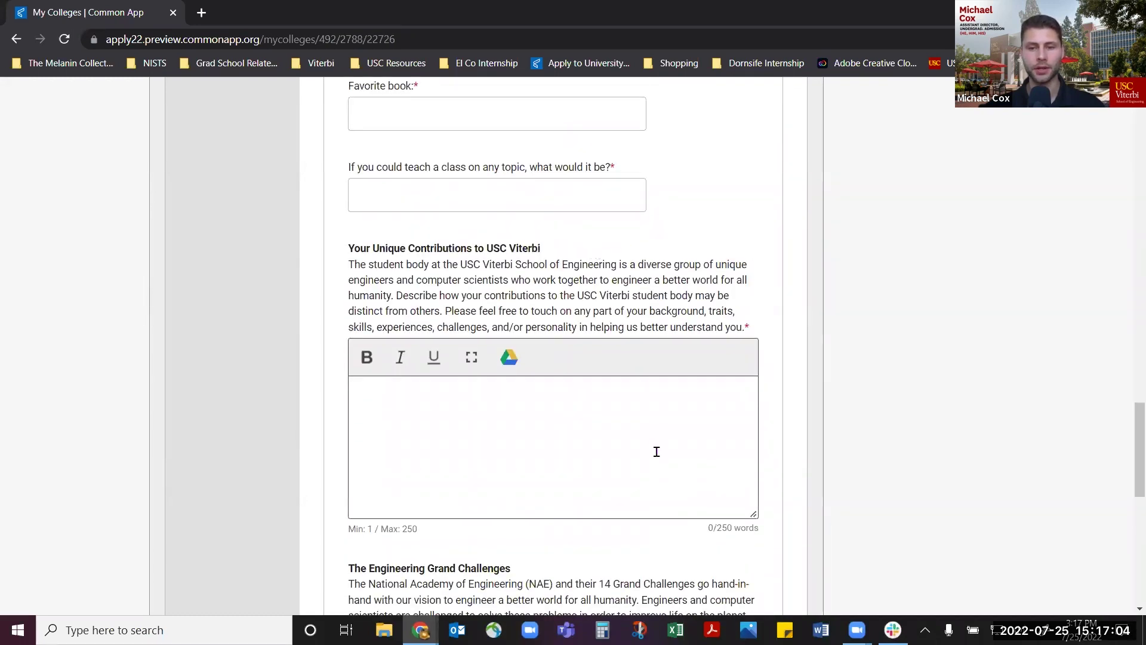
scroll(654, 453, down, 2)
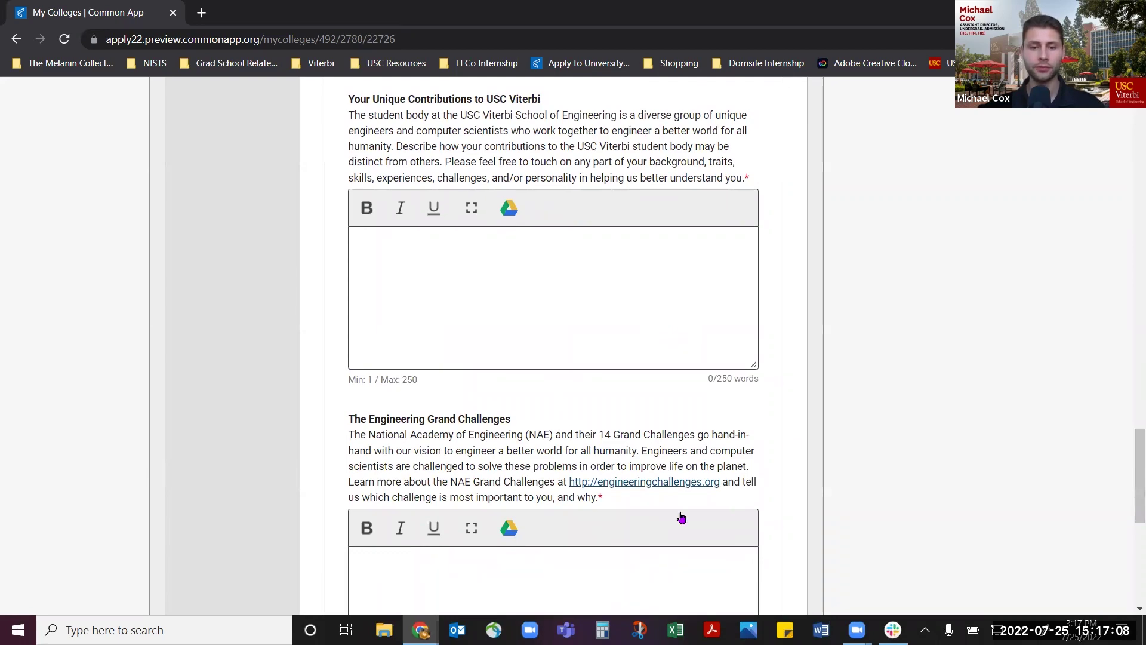
scroll(801, 414, up, 6)
scroll(758, 428, up, 20)
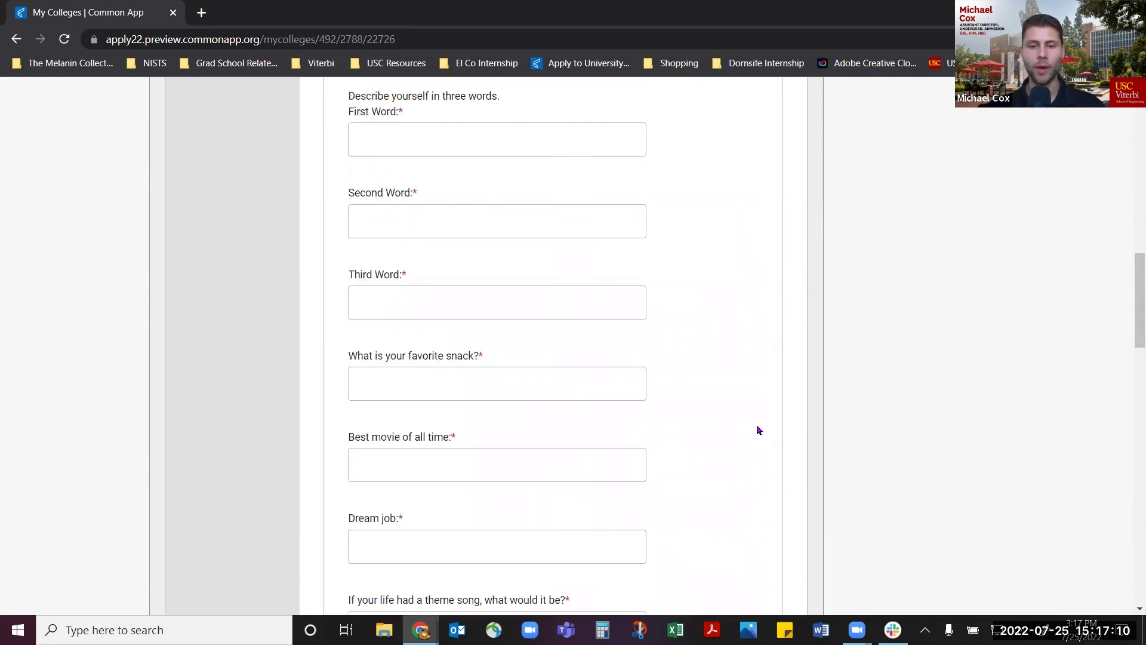
click(763, 366)
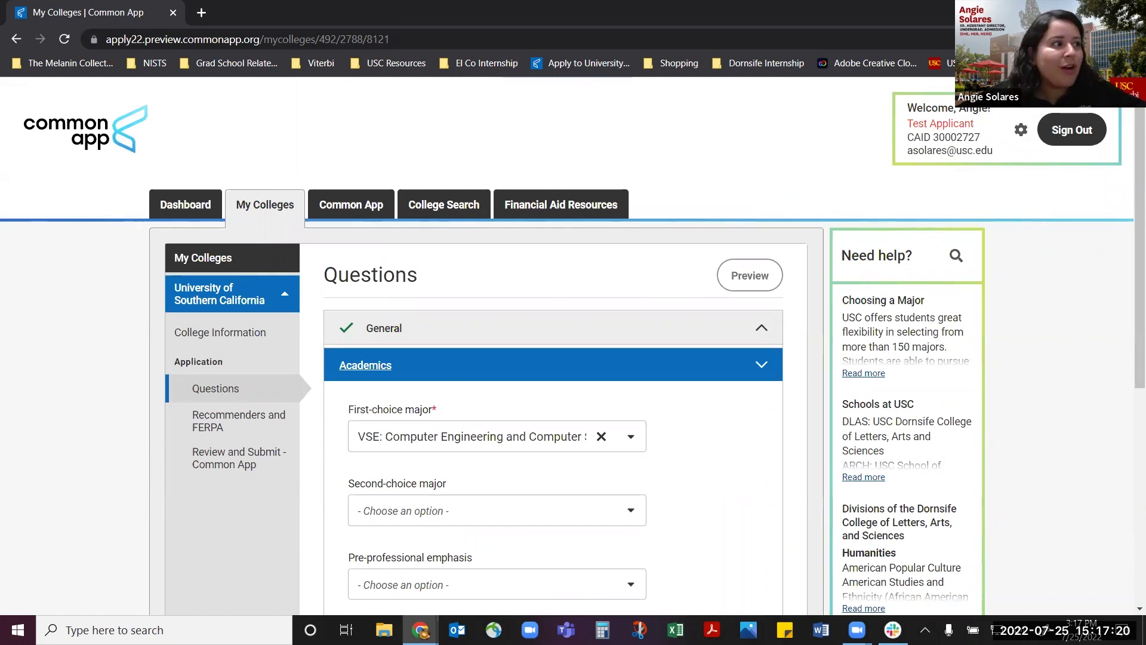
Browse USC's first-choice major list, keeping Computer Engineering and Computer Science, B.S. selected.
click(635, 443)
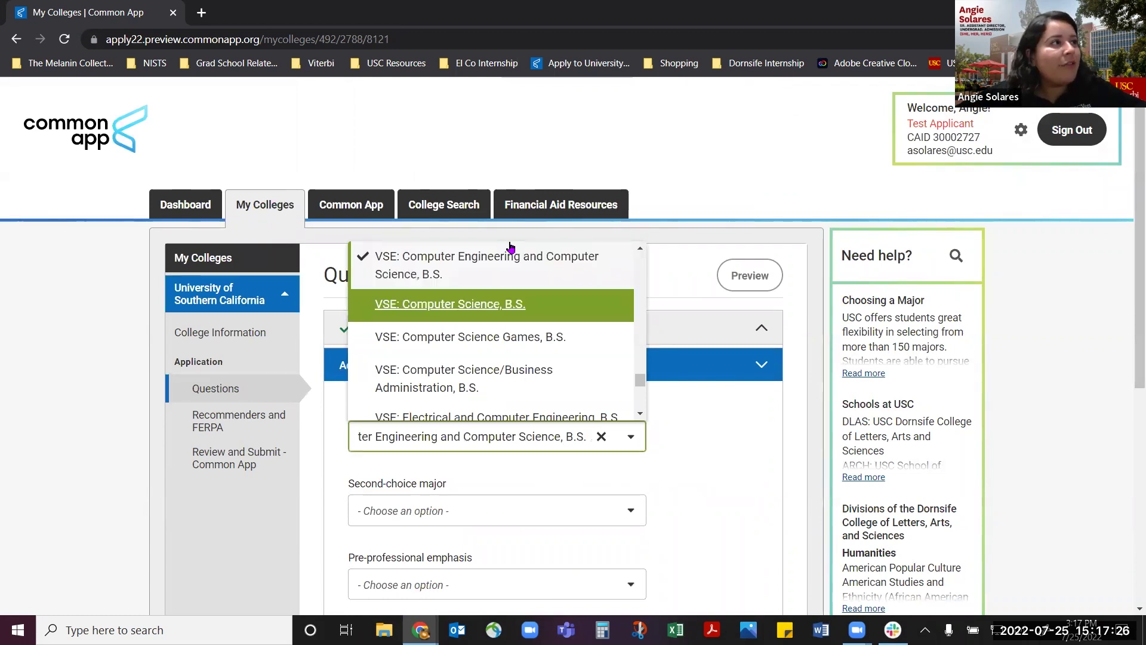
scroll(471, 351, up, 10)
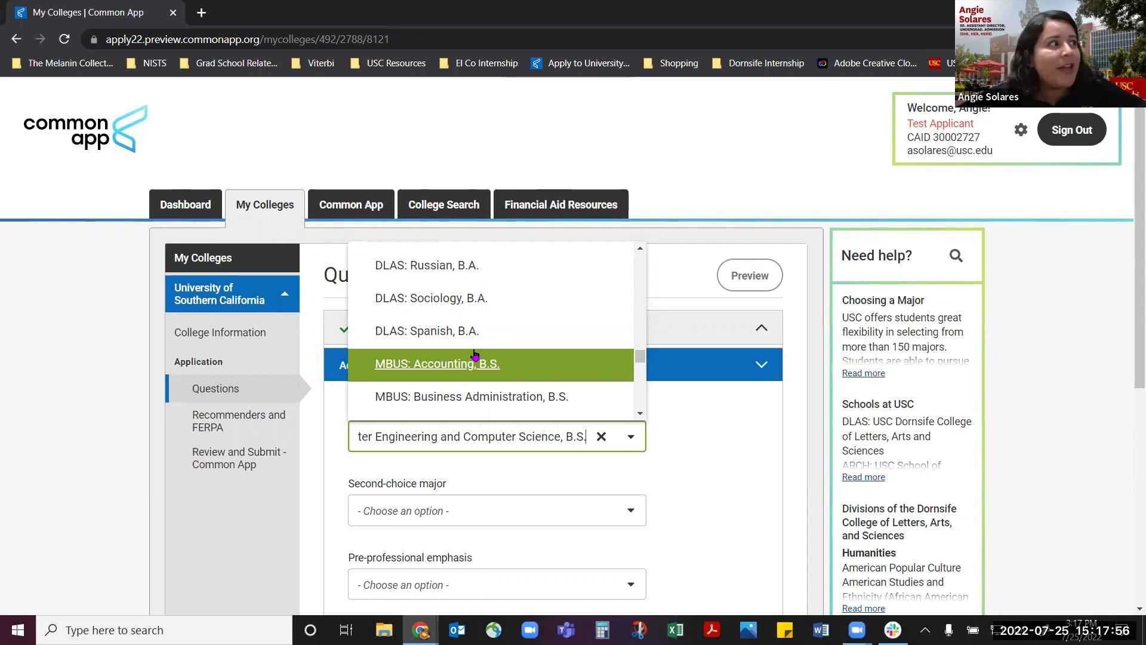
scroll(513, 334, up, 4)
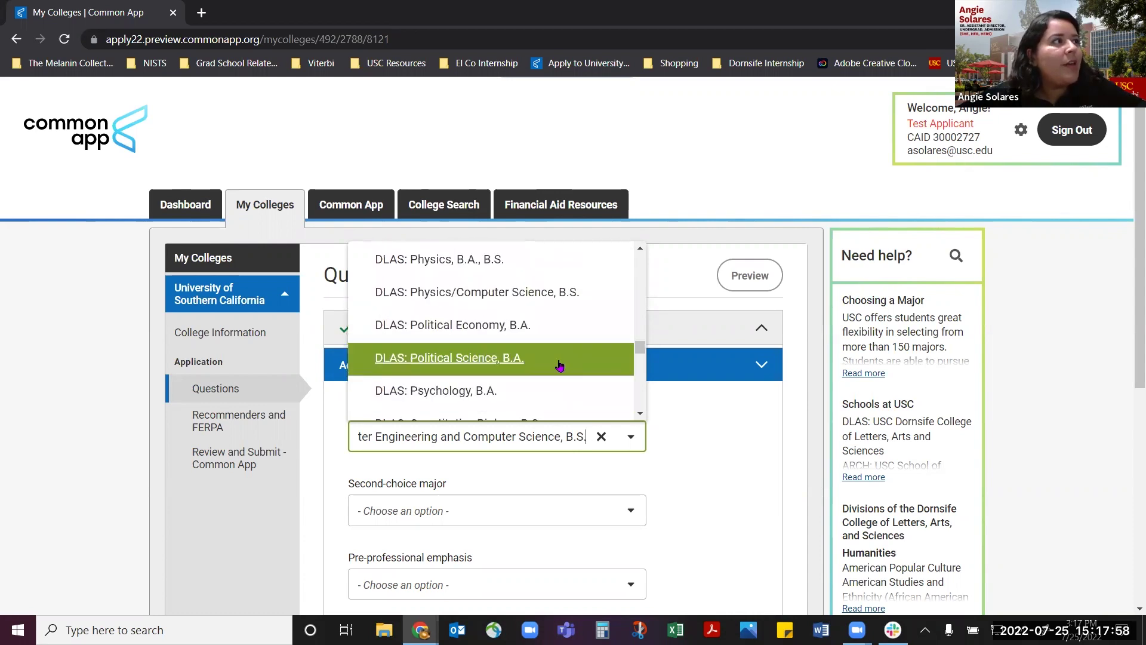